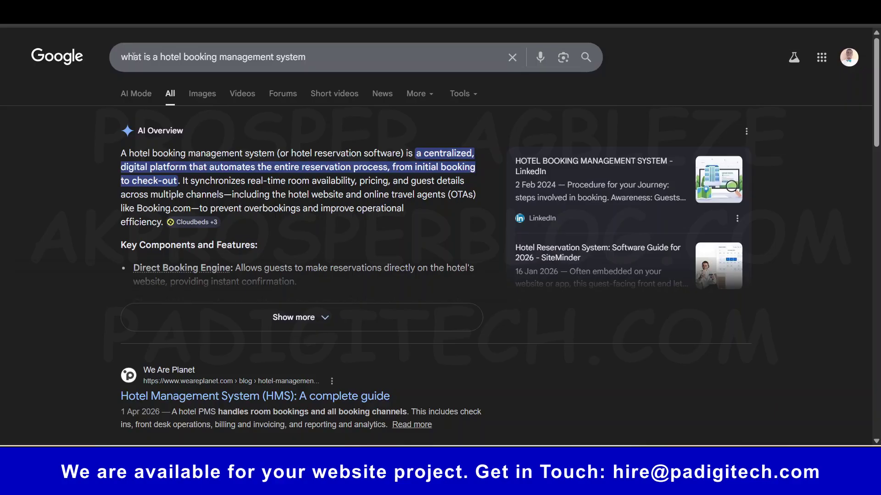
left_click_drag(130, 56, 261, 52)
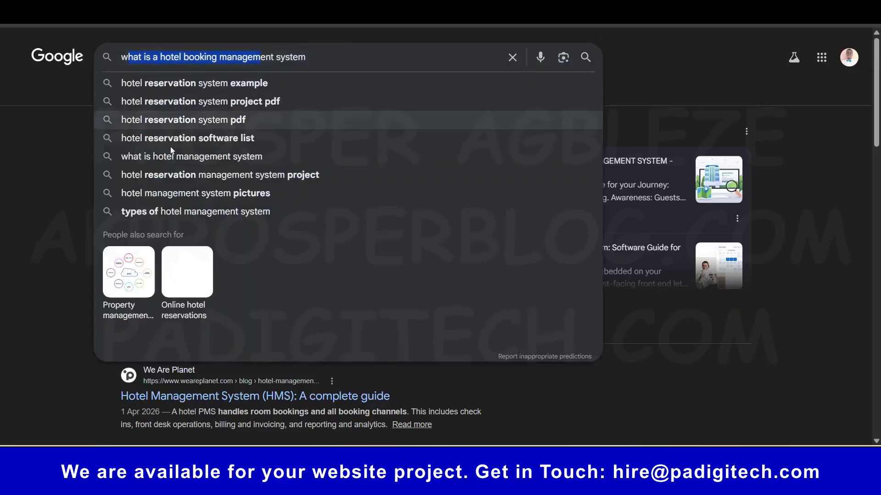
left_click(49, 207)
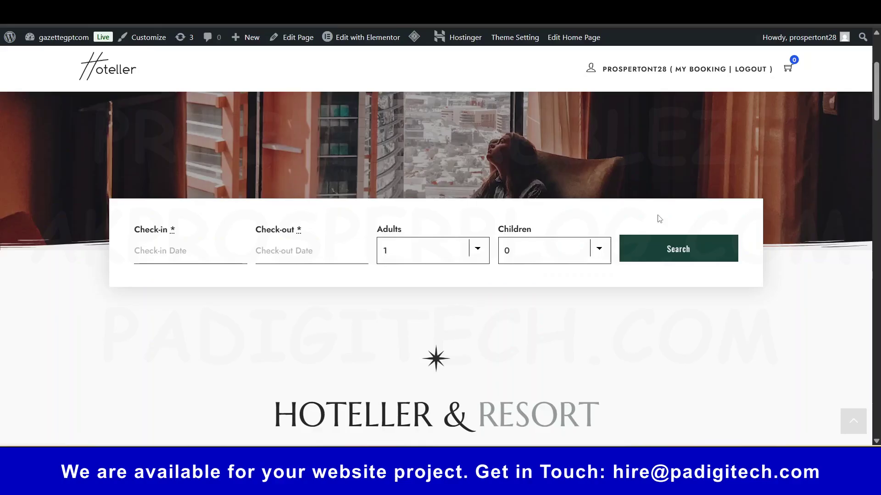
- Switch to the Opera window that shows the hotel website's homepage as a logged-out visitor sees it
scroll(664, 212, "up", 3)
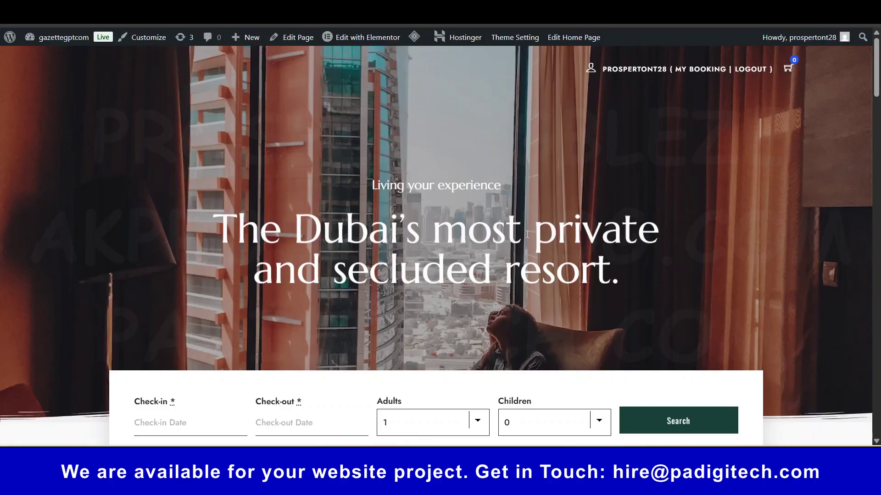
mouse_move(429, 479)
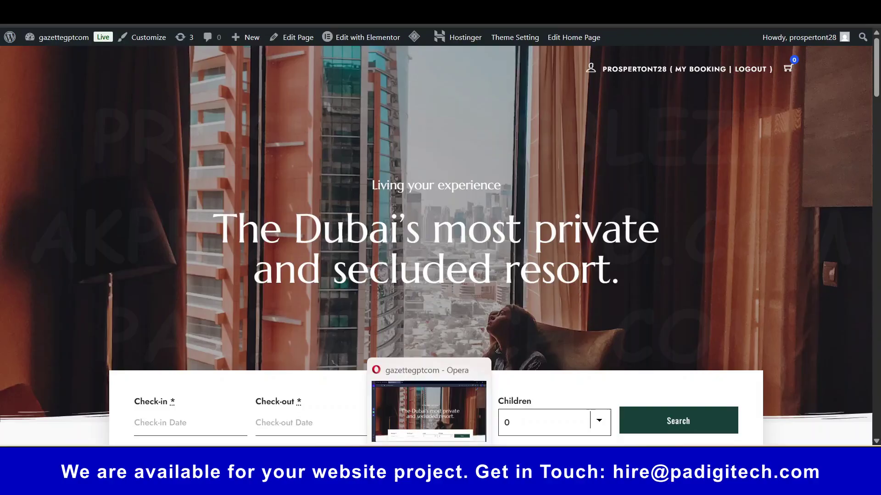
left_click(447, 408)
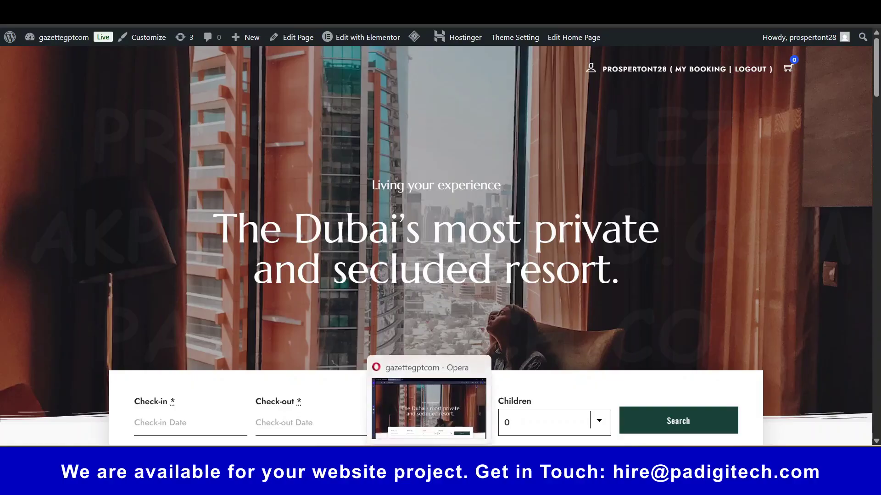
left_click(452, 403)
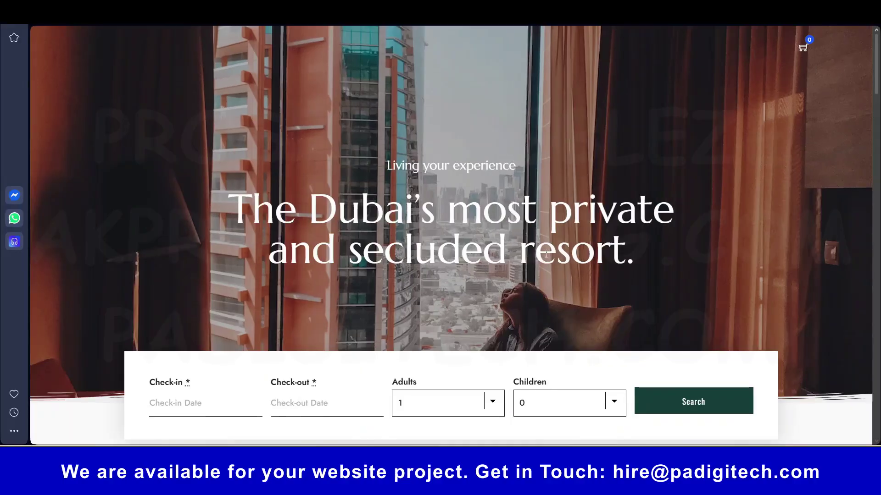
- Look over the whole hotel homepage down to its contact form, and return to the hero section
scroll(425, 286, "down", 8)
scroll(632, 209, "down", 5)
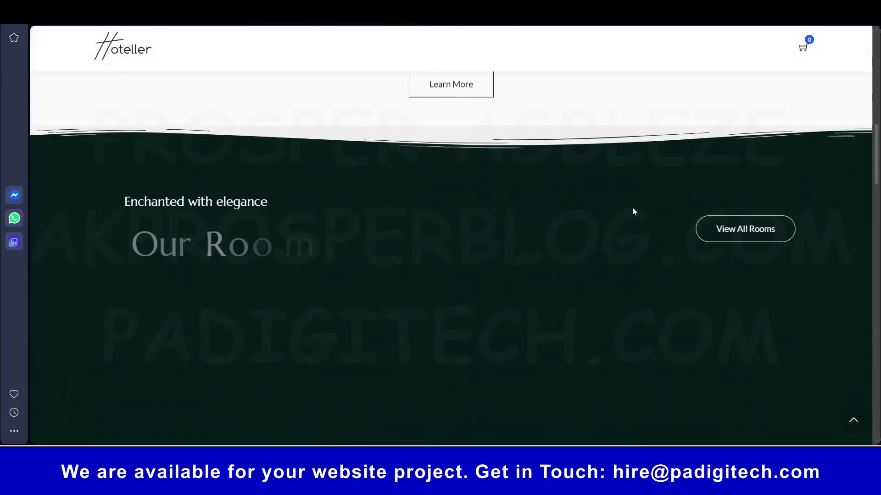
scroll(625, 294, "down", 5)
scroll(625, 292, "down", 10)
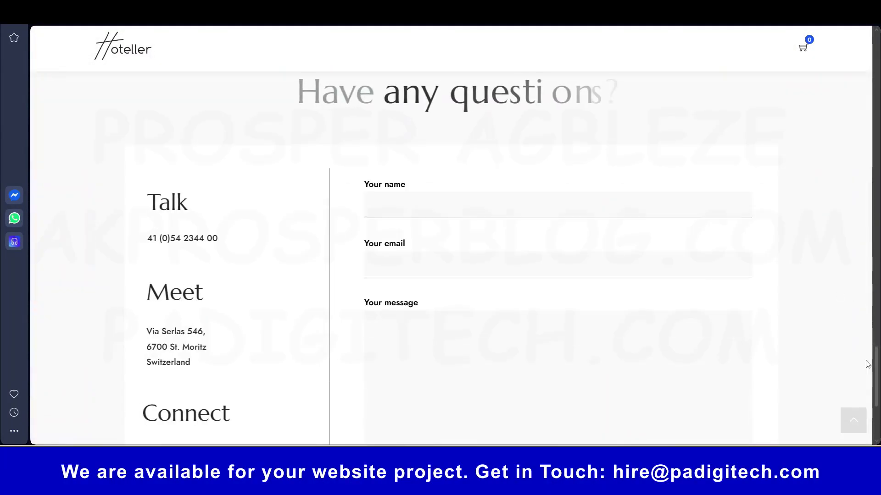
left_click_drag(877, 369, 876, 343)
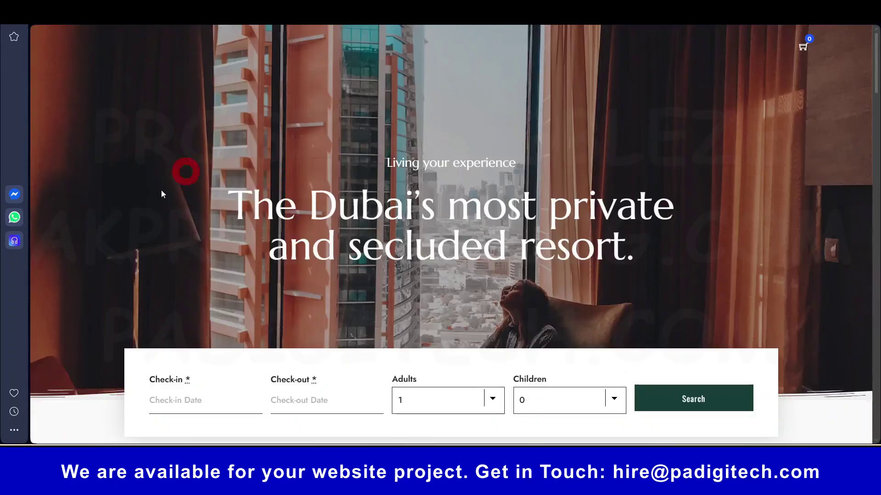
- Examine the homepage's booking search form, the resort introduction and the room cards under Our Rooms
scroll(633, 357, "down", 3)
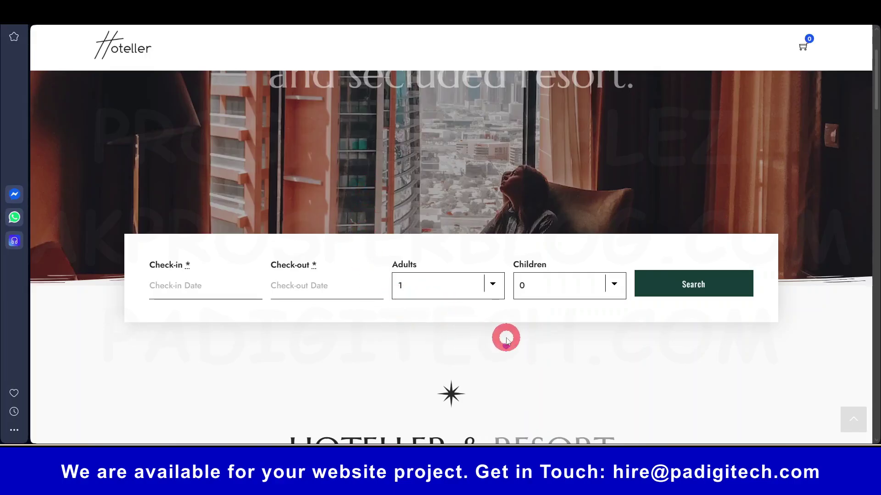
scroll(506, 341, "down", 4)
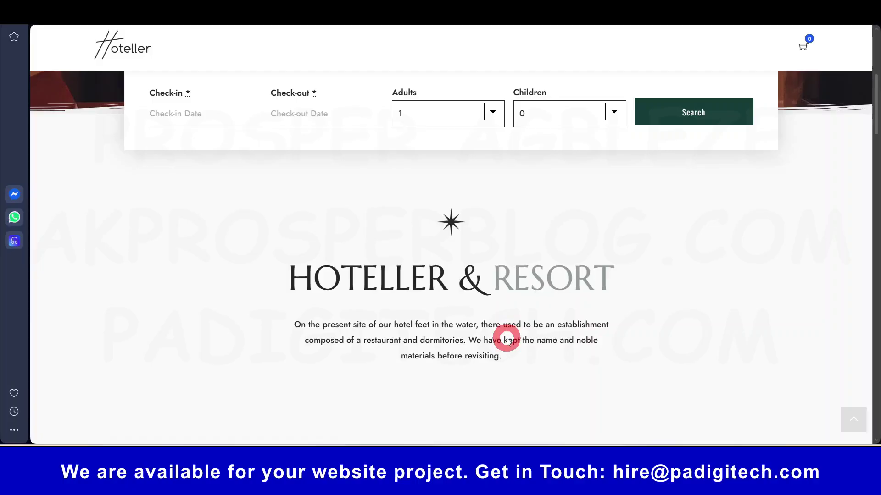
scroll(506, 342, "down", 2)
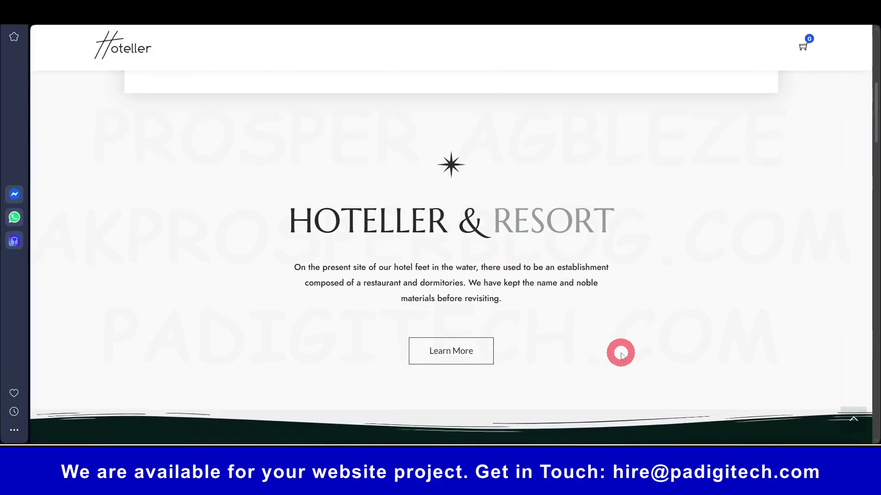
scroll(622, 354, "down", 5)
scroll(623, 357, "down", 1)
scroll(621, 359, "down", 3)
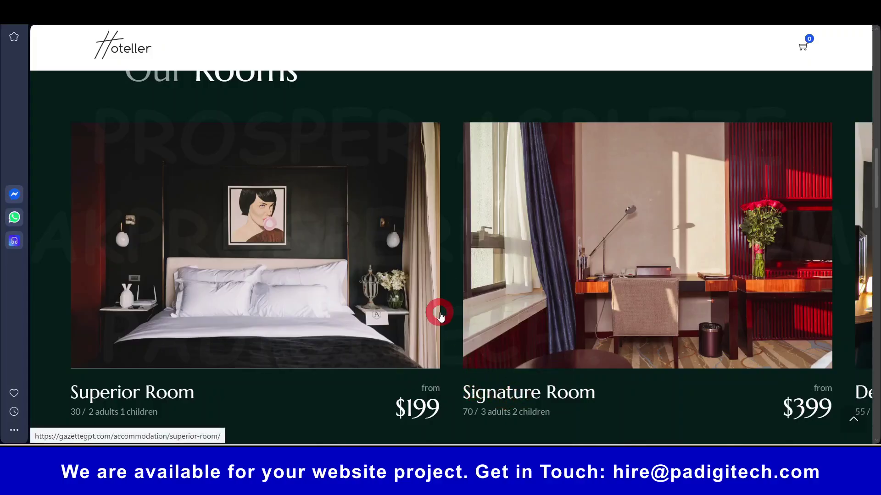
scroll(455, 316, "down", 1)
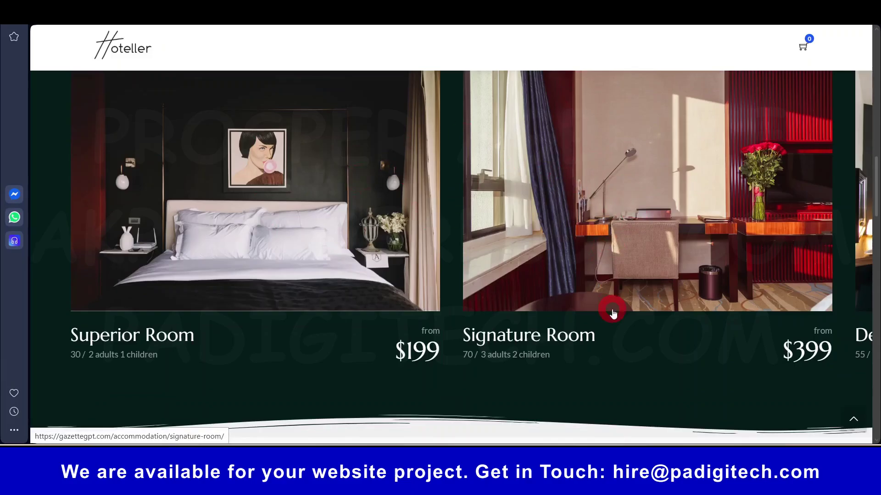
- Switch to the site's WordPress dashboard and open the All Bookings list, dismissing the licence reminder
left_click(459, 477)
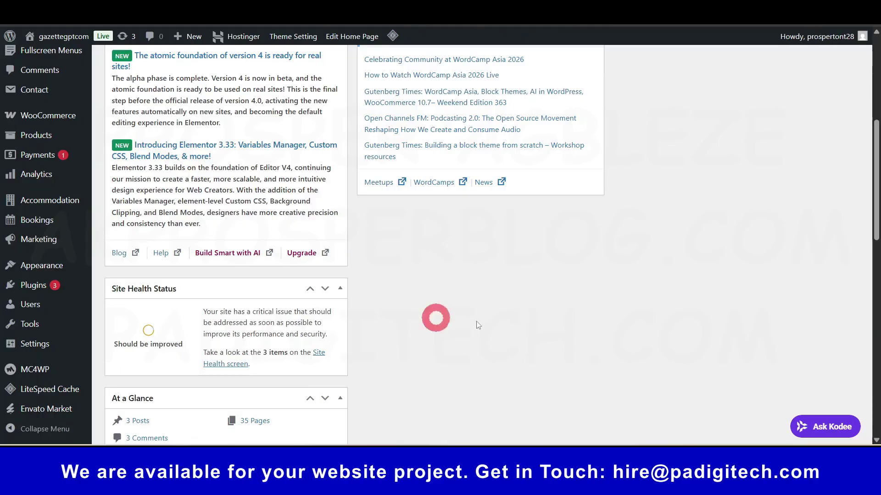
scroll(438, 298, "up", 5)
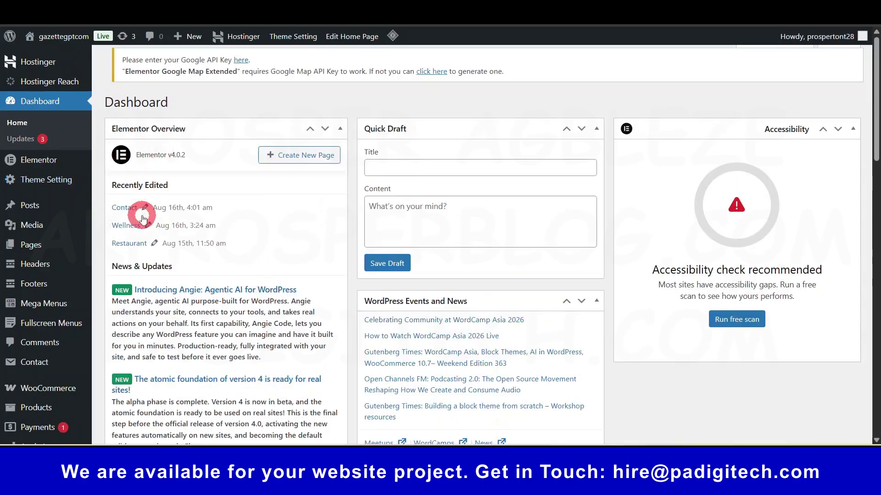
scroll(142, 219, "down", 5)
mouse_move(51, 267)
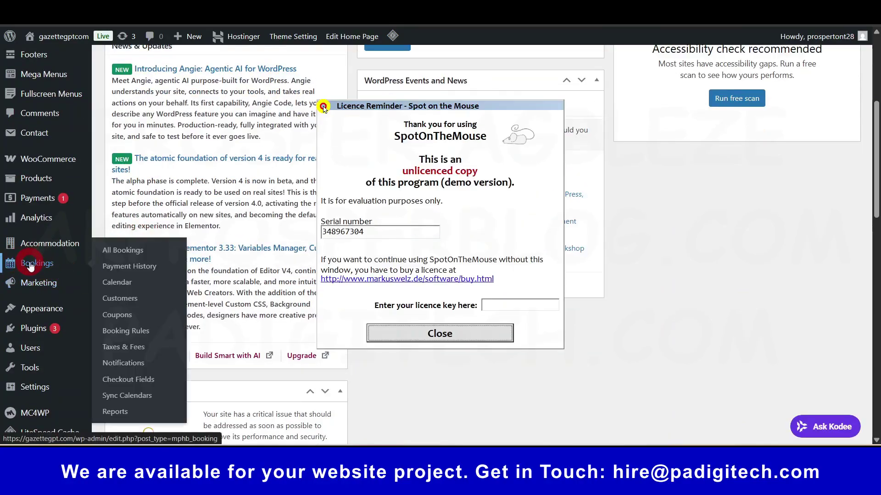
left_click(133, 250)
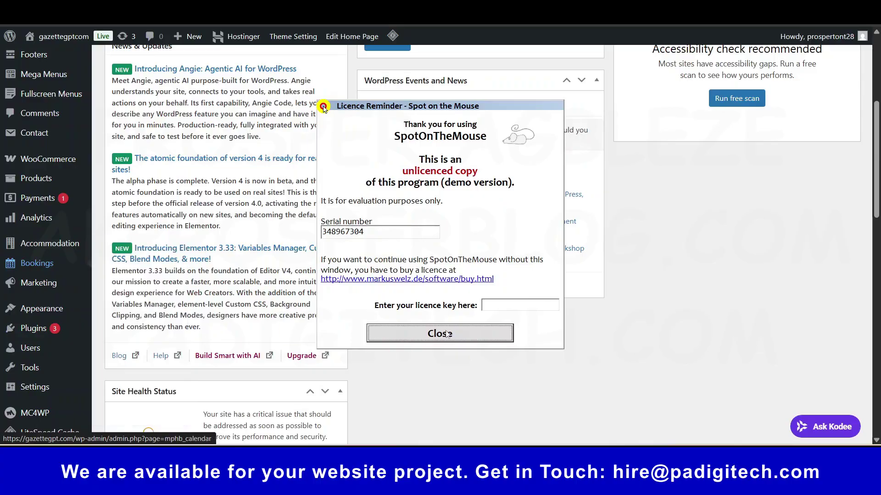
left_click(454, 333)
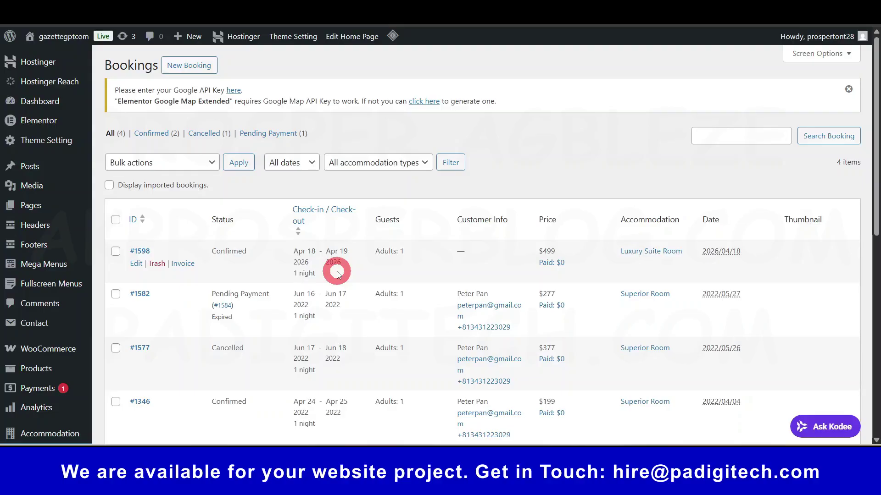
- Review the existing bookings in the list and open the booking Notifications page in a separate tab
scroll(337, 273, "down", 4)
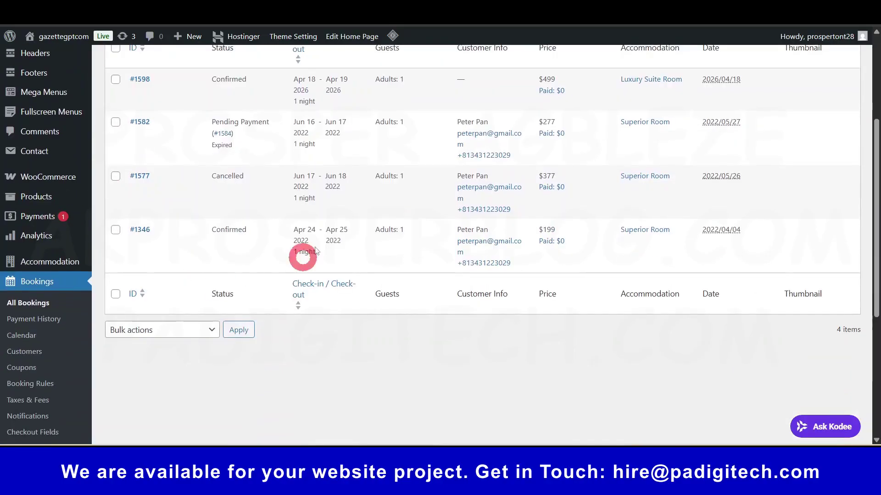
scroll(137, 299, "down", 1)
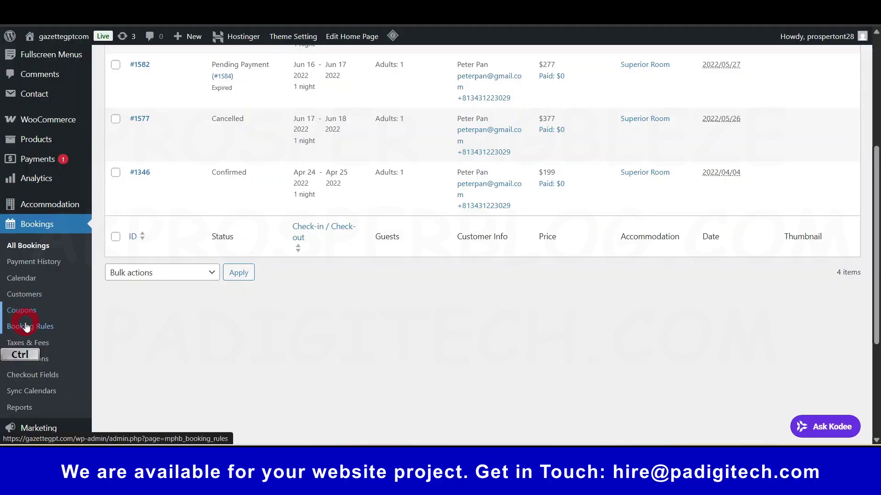
left_click(31, 360, "ctrl")
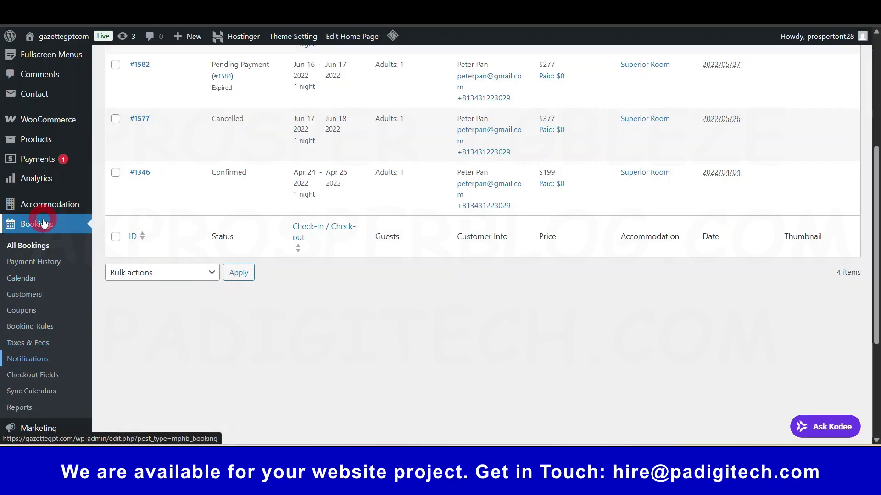
left_click(228, 335)
mouse_move(49, 208)
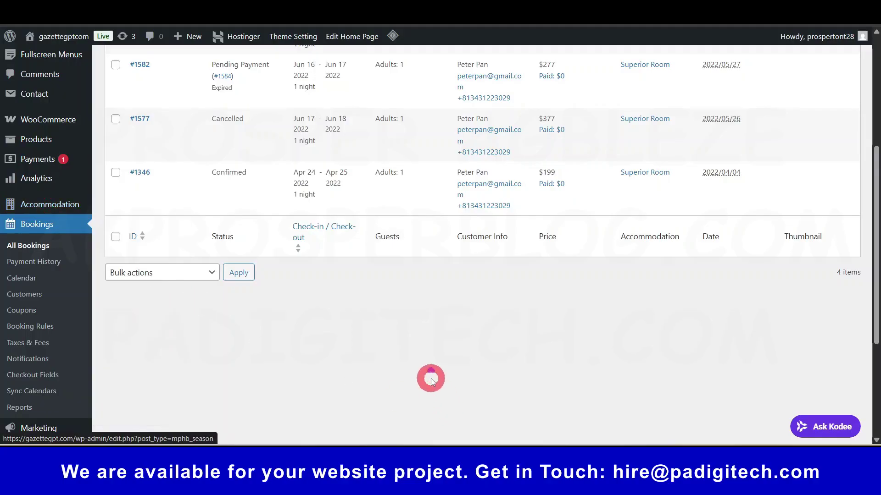
scroll(428, 378, "up", 5)
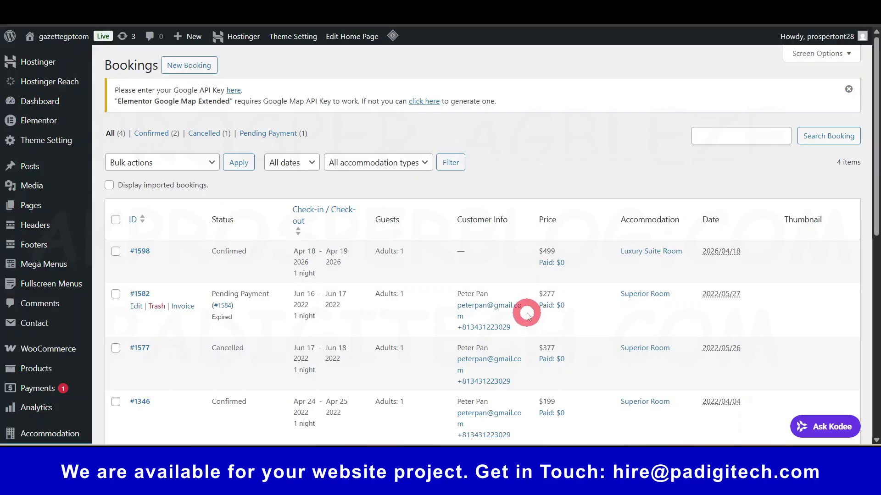
- Open the Add New Booking form and look through its accommodation type choices and search fields
left_click(189, 65)
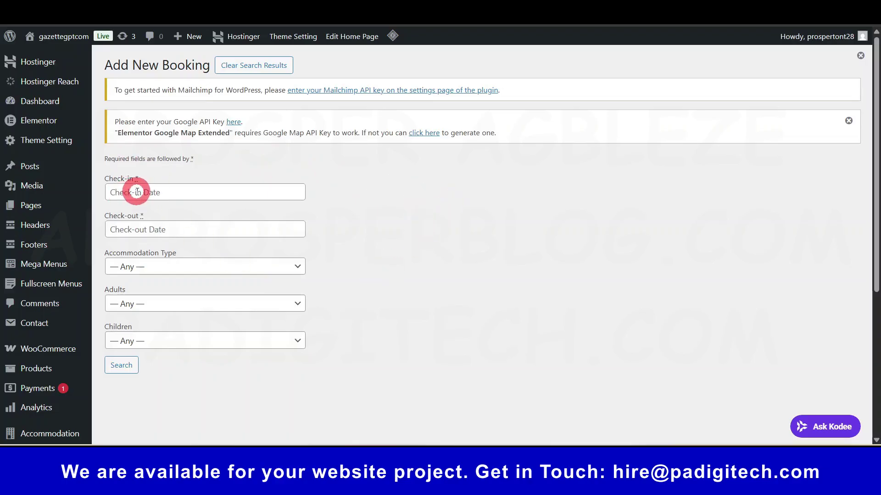
left_click(142, 264)
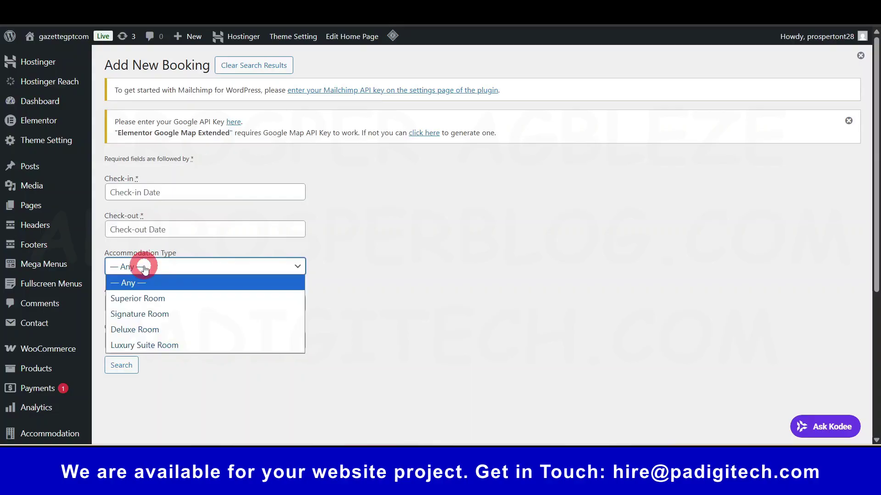
left_click(379, 266)
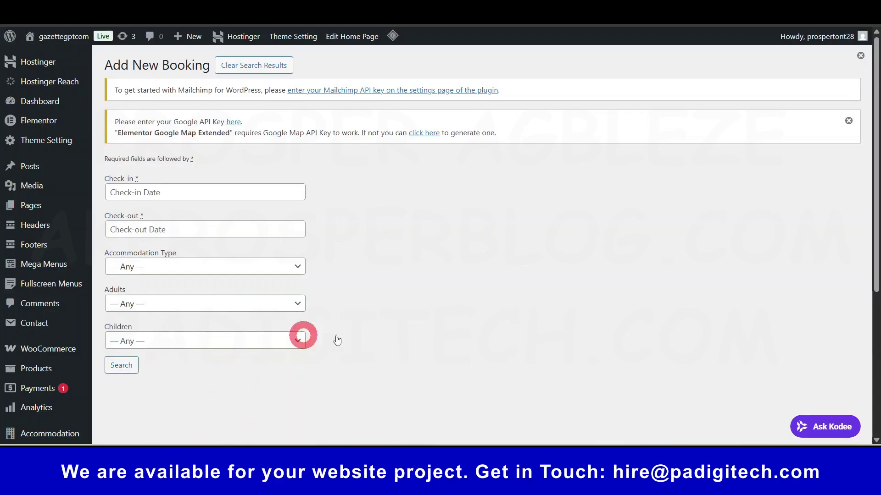
scroll(468, 338, "down", 3)
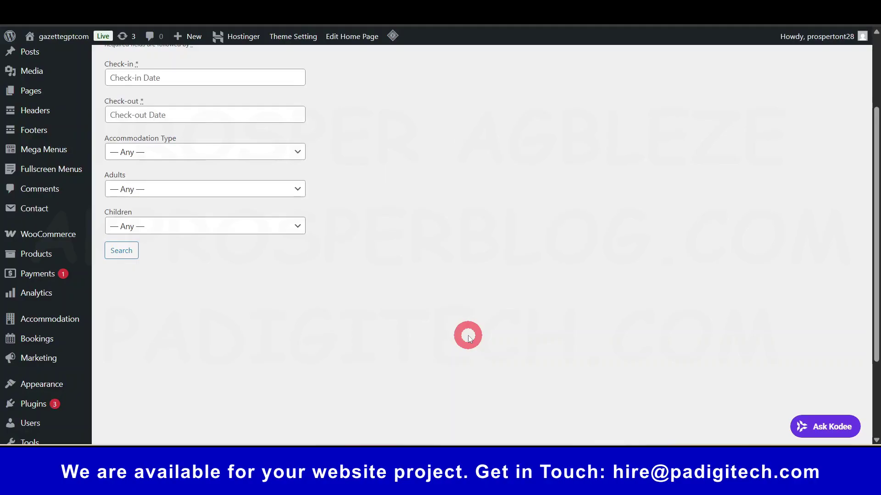
scroll(469, 339, "up", 3)
scroll(469, 337, "down", 4)
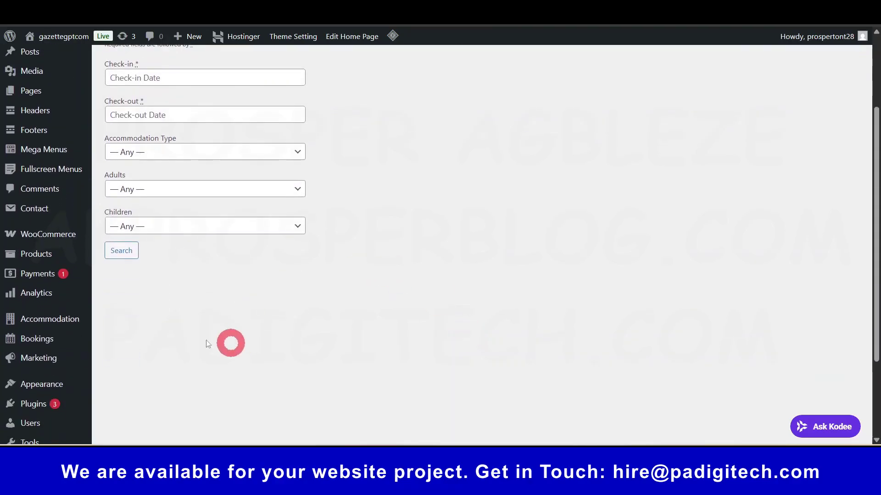
scroll(200, 348, "up", 4)
- Open the Booking Calendar from the Bookings section and look over its accommodation rows and dates
scroll(200, 347, "down", 5)
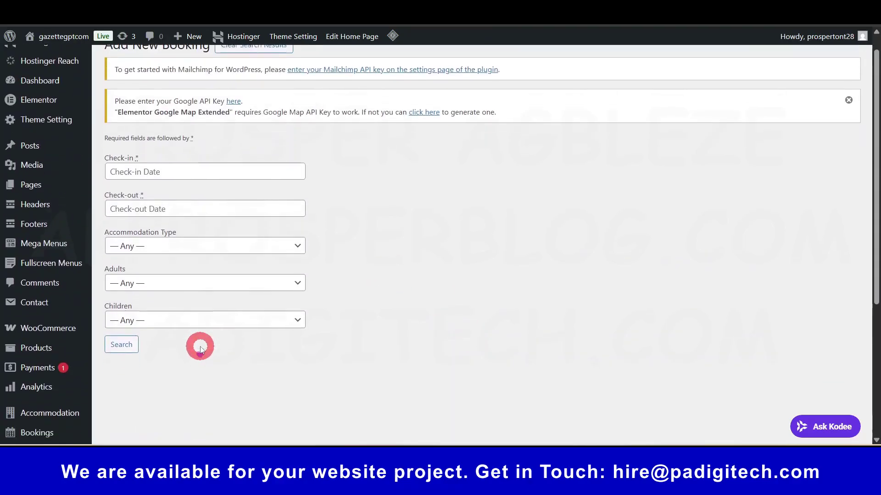
scroll(200, 348, "down", 1)
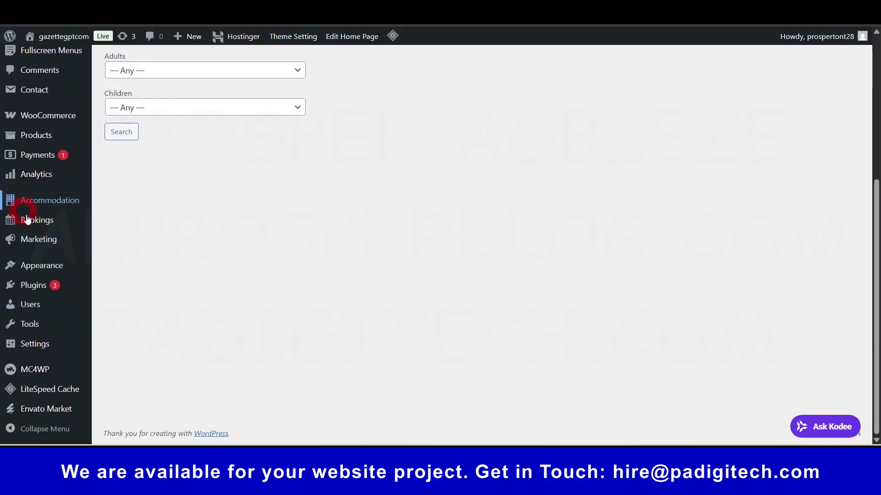
mouse_move(29, 220)
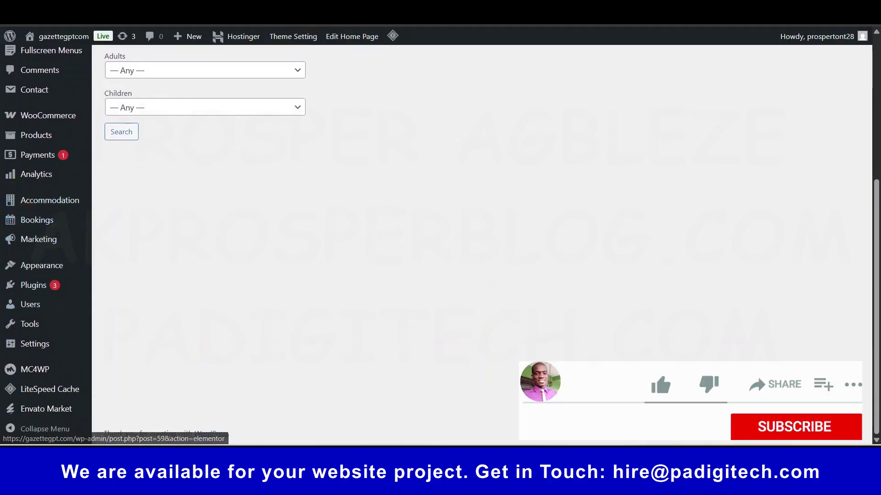
mouse_move(252, 232)
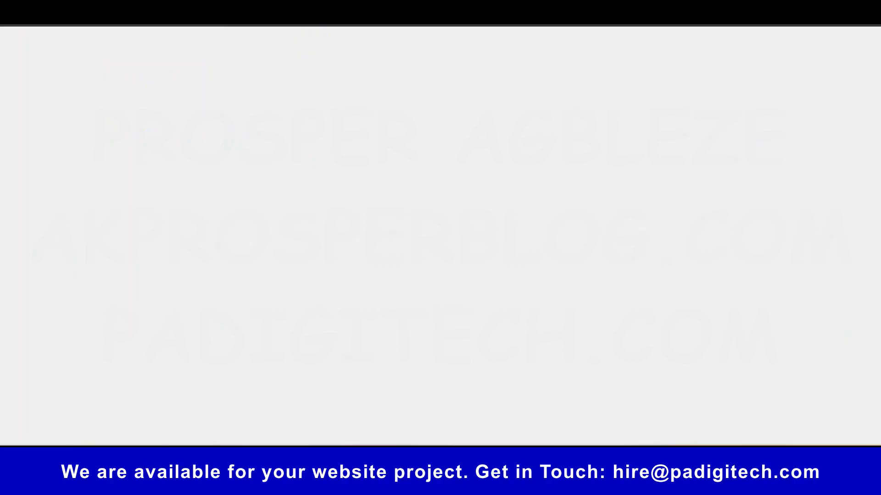
scroll(362, 261, "down", 5)
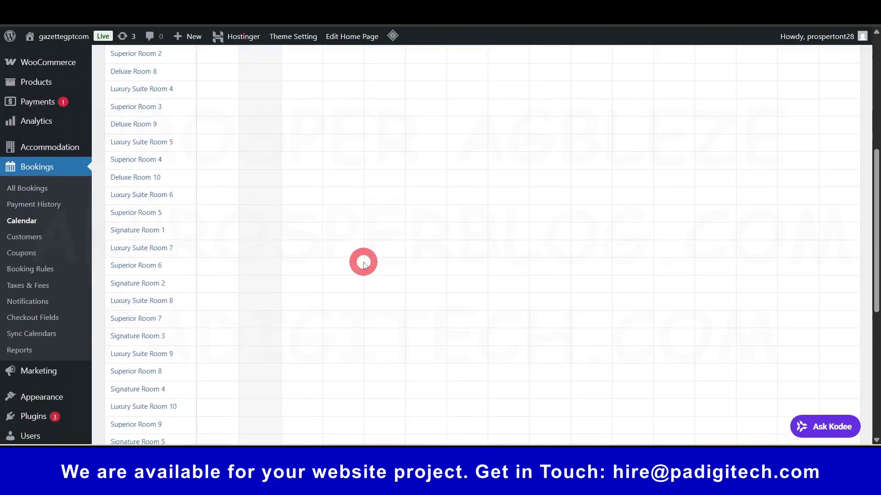
left_click(38, 222)
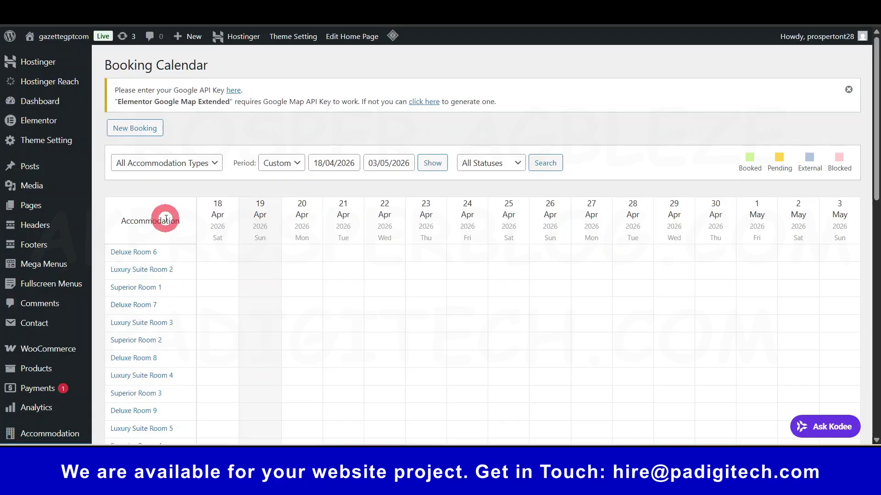
- Examine the Booking Calendar's accommodation rows down to the booked slot for Luxury Suite Room 1
scroll(138, 183, "down", 1)
double_click(119, 166)
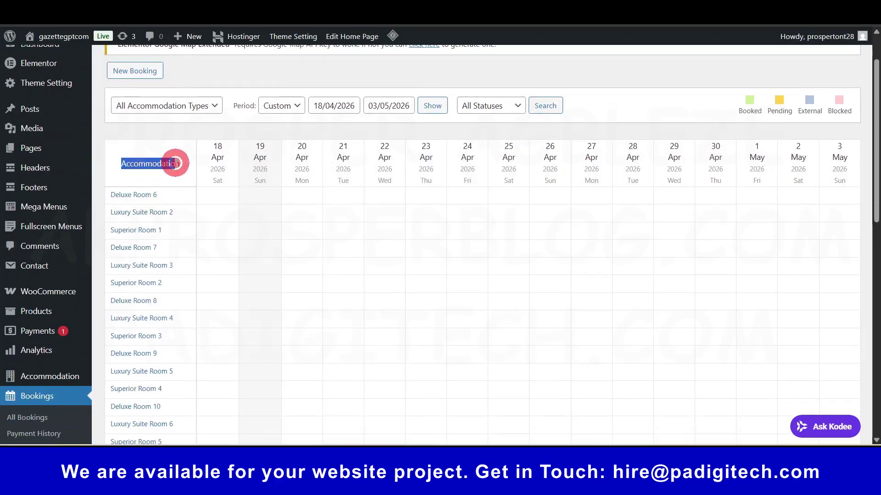
scroll(179, 226, "down", 4)
scroll(151, 306, "down", 5)
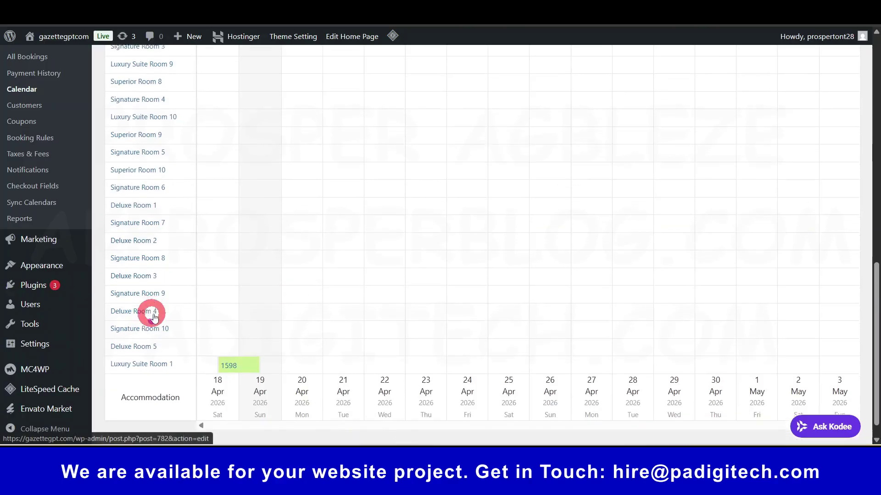
scroll(155, 324, "down", 1)
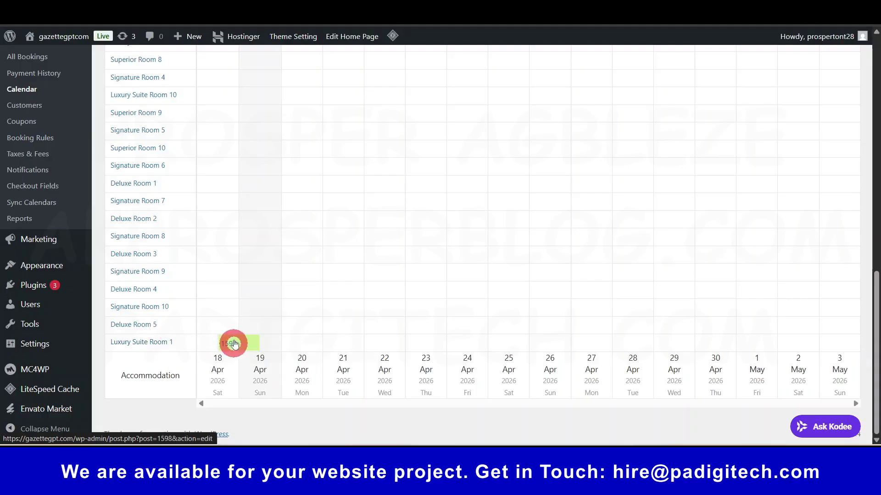
scroll(456, 307, "up", 15)
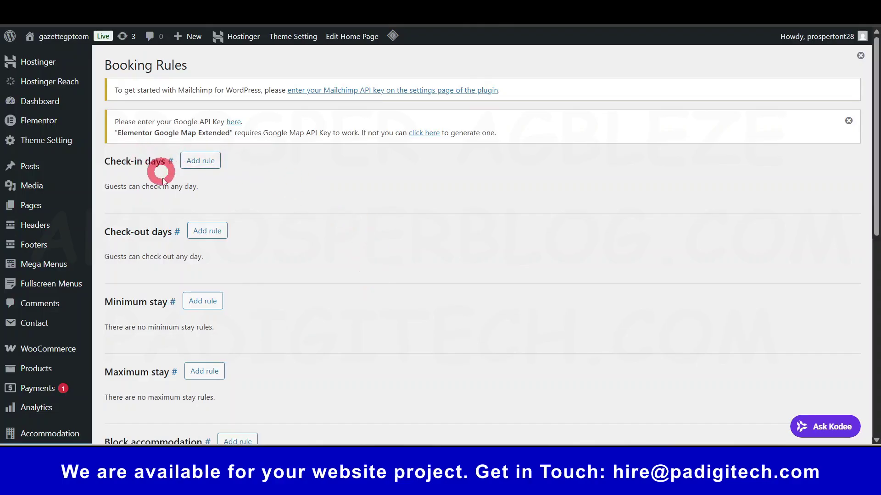
- Review the Booking Rules page, from check-in and check-out days through stay limits and advance reservations to the booking buffer
scroll(221, 300, "down", 1)
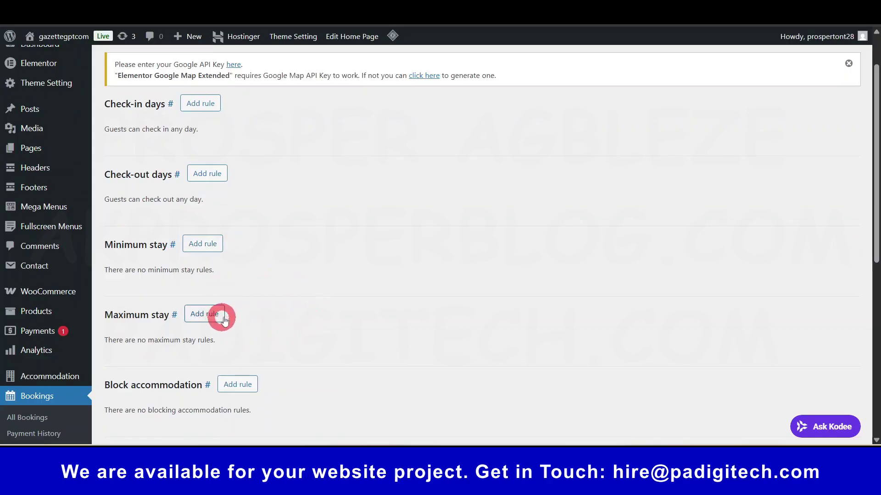
scroll(235, 183, "down", 2)
scroll(234, 211, "down", 3)
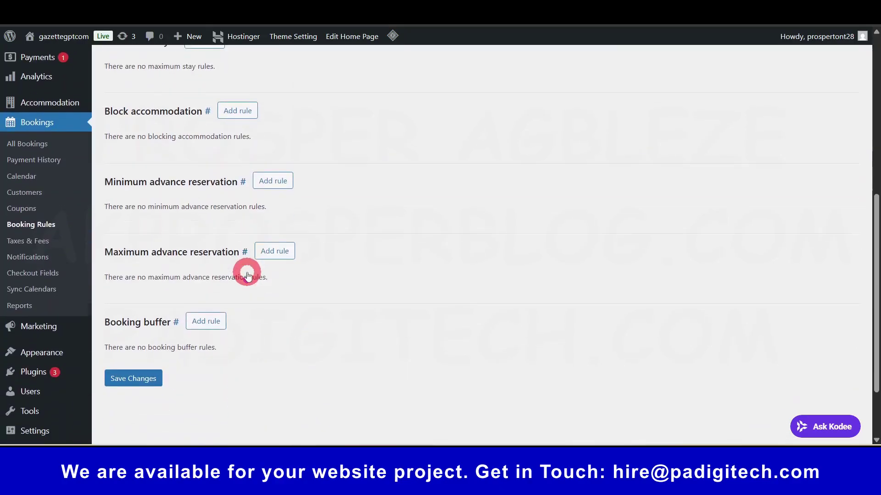
scroll(272, 287, "up", 6)
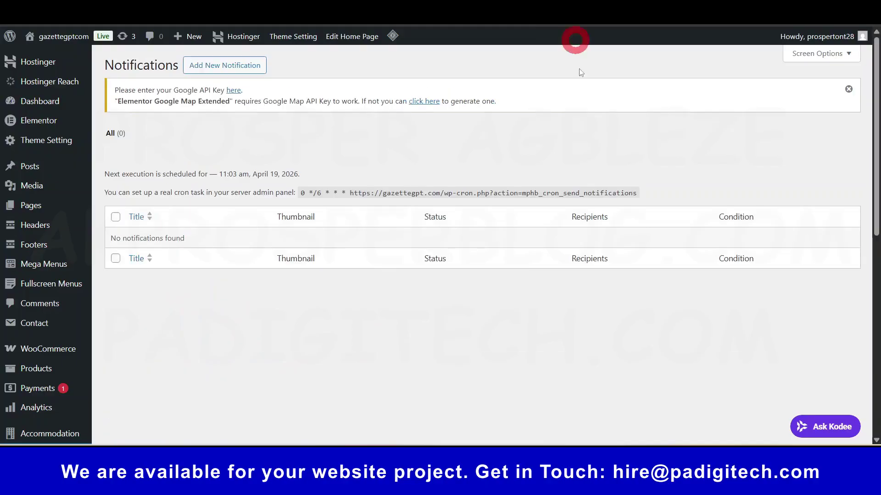
- Open the Add New Notification form from the Notifications page and inspect the before/after and check-in/check-out choices for its period
left_click(233, 66)
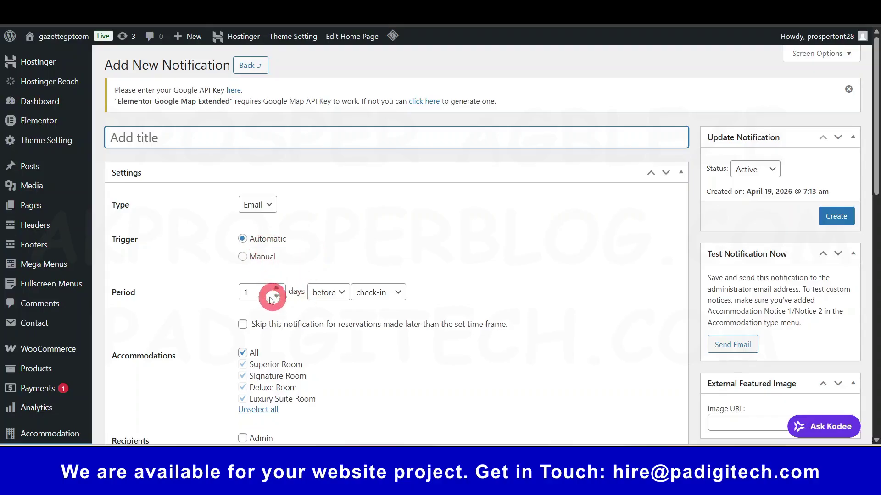
left_click(323, 293)
left_click(354, 309)
left_click(369, 297)
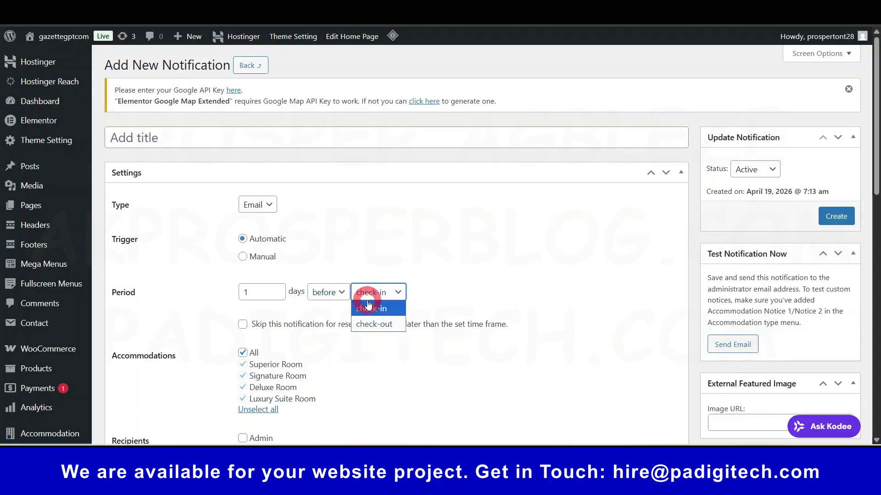
- Review the new notification's recipients, custom email addresses and email message template, and return to the Notifications list without creating it
scroll(458, 307, "down", 6)
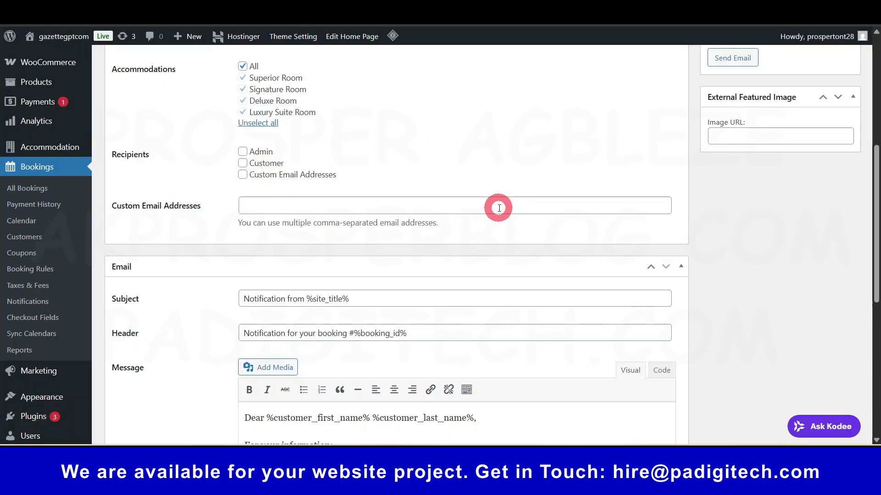
scroll(537, 255, "down", 6)
scroll(405, 293, "up", 5)
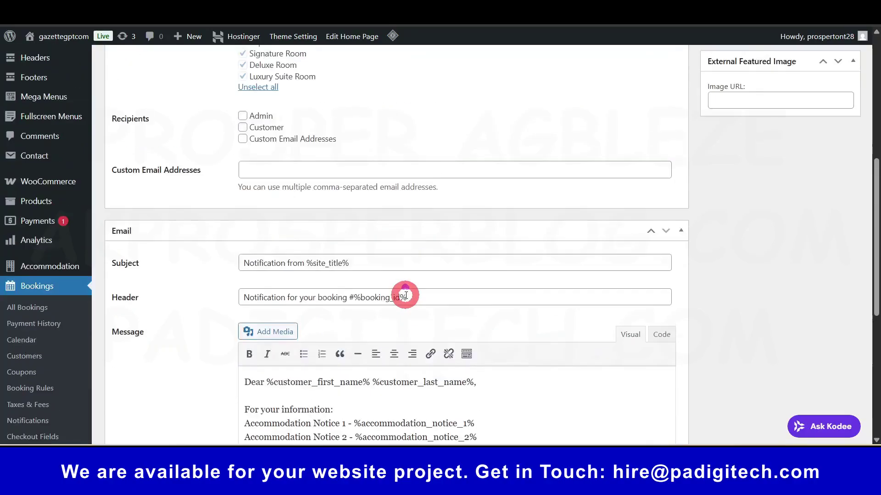
scroll(405, 295, "up", 7)
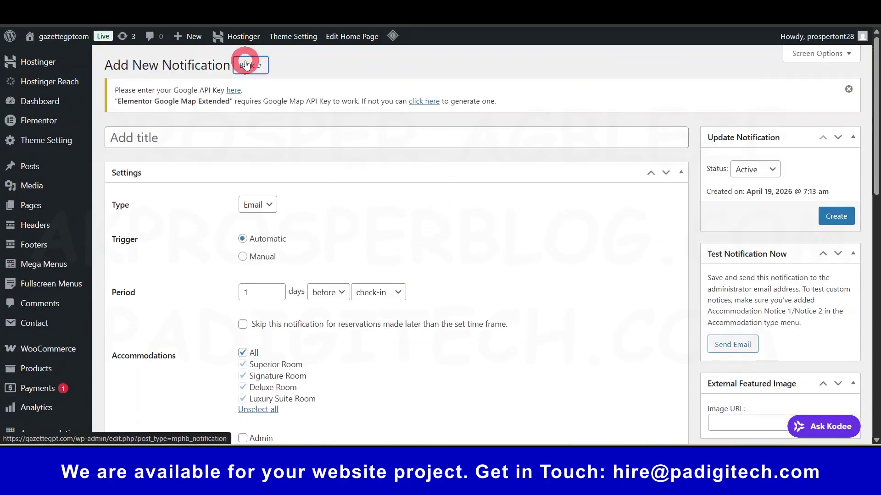
left_click(245, 64)
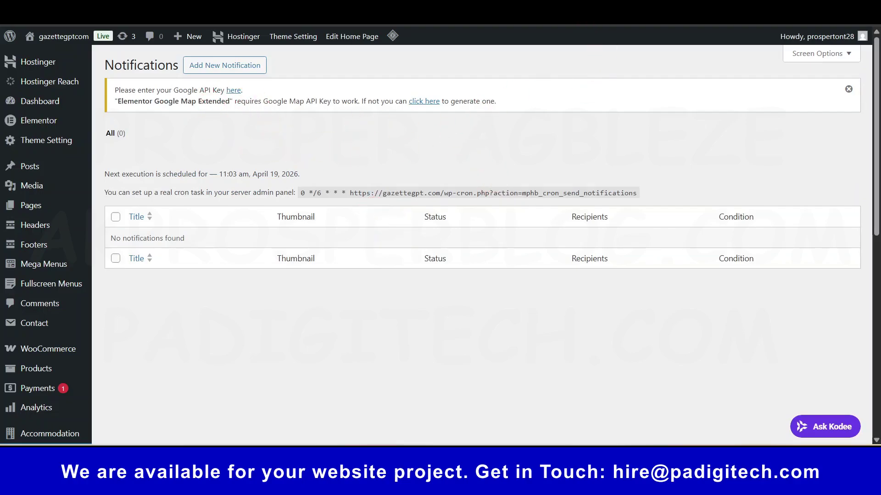
- Open the Accommodation settings and show the REST API keys in their Advanced section
scroll(69, 321, "down", 8)
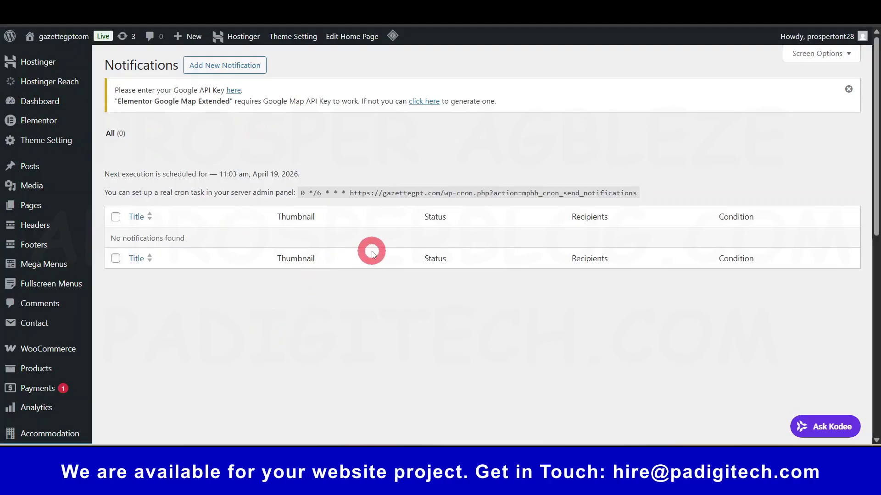
scroll(371, 253, "down", 4)
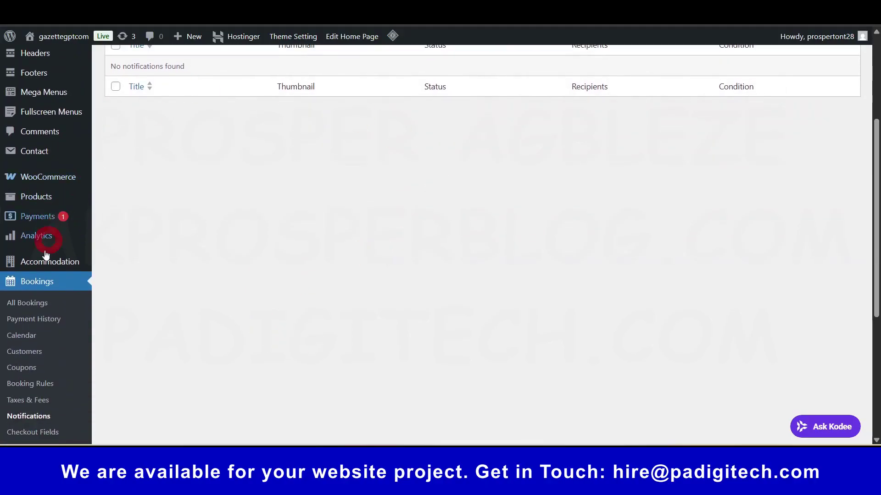
left_click(49, 264)
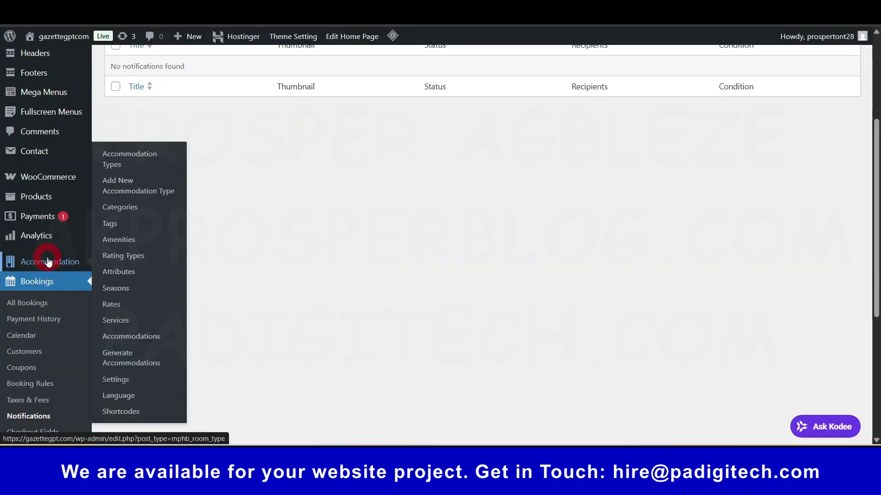
left_click(125, 380)
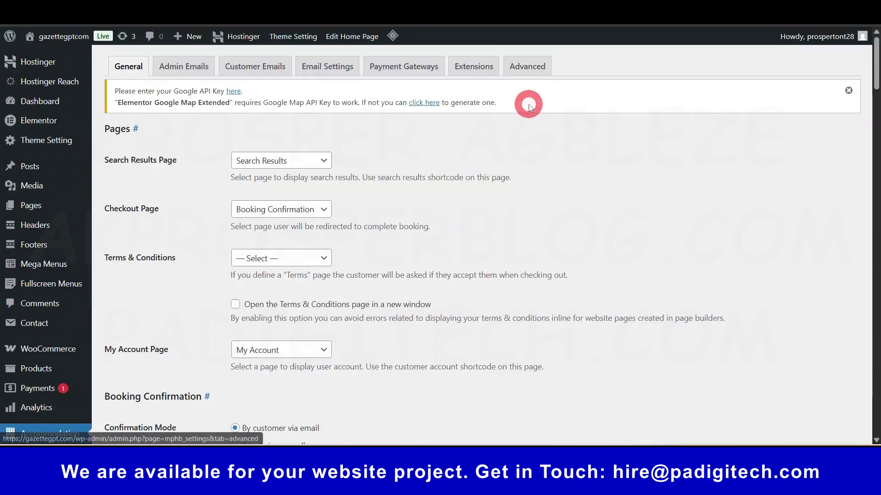
left_click(530, 72)
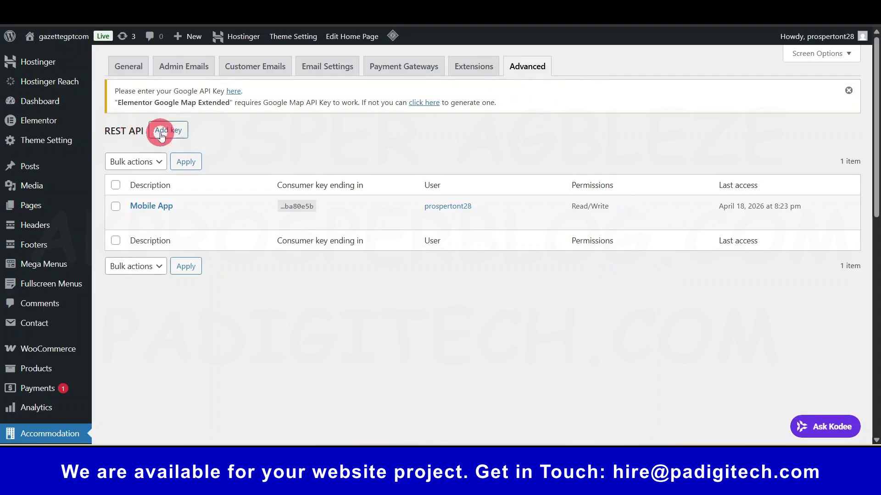
- Switch to the Google Play listing of MotoPress's Hotel Booking for WordPress app and highlight its title
mouse_move(290, 228)
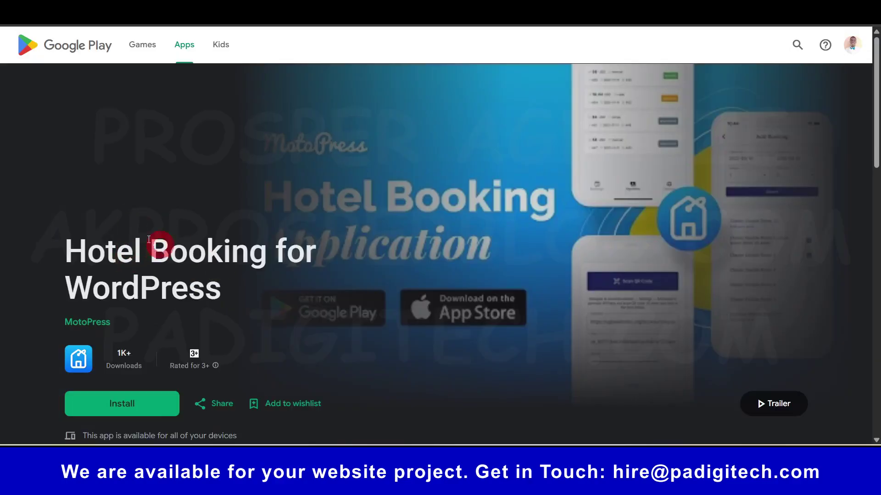
left_click_drag(232, 312, 59, 232)
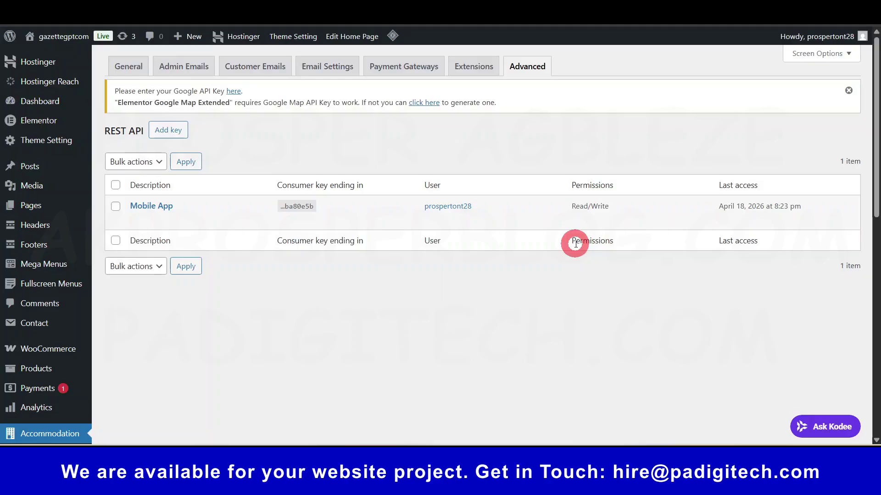
- Return from the WordPress REST API settings to the All Bookings list and review its booking entries
scroll(294, 326, "down", 4)
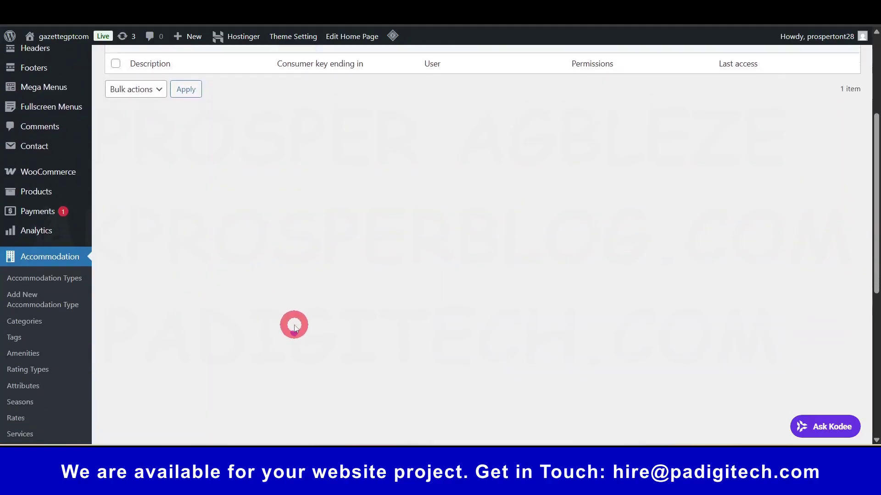
scroll(294, 326, "down", 1)
scroll(293, 326, "down", 4)
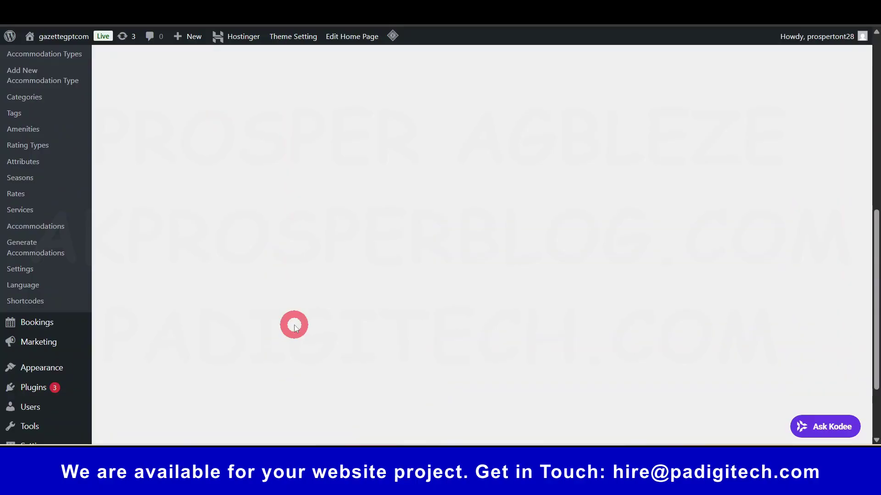
mouse_move(44, 330)
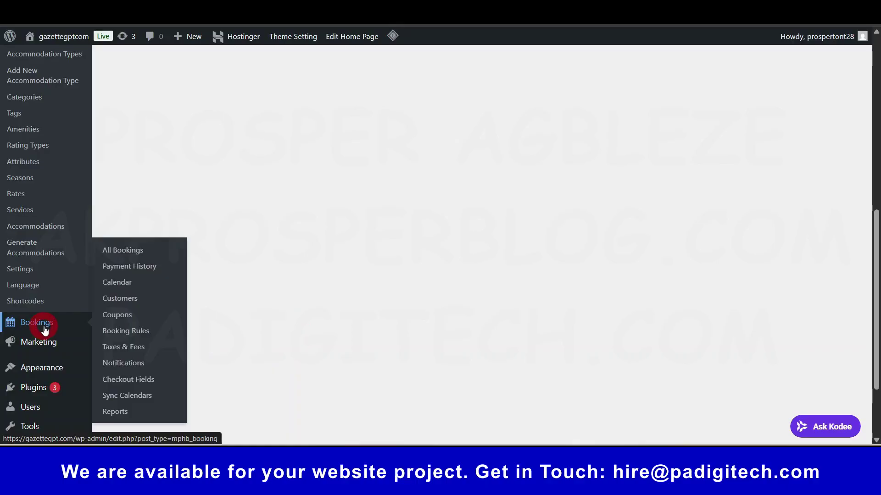
left_click(44, 327)
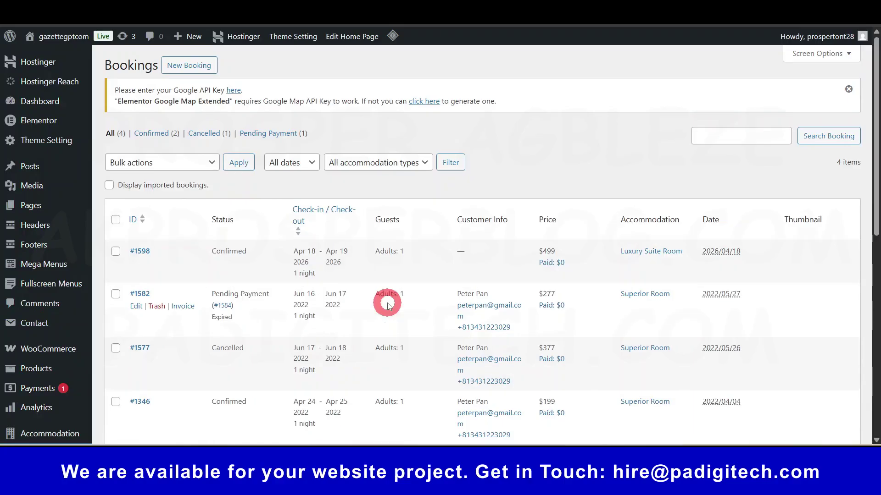
scroll(387, 305, "down", 3)
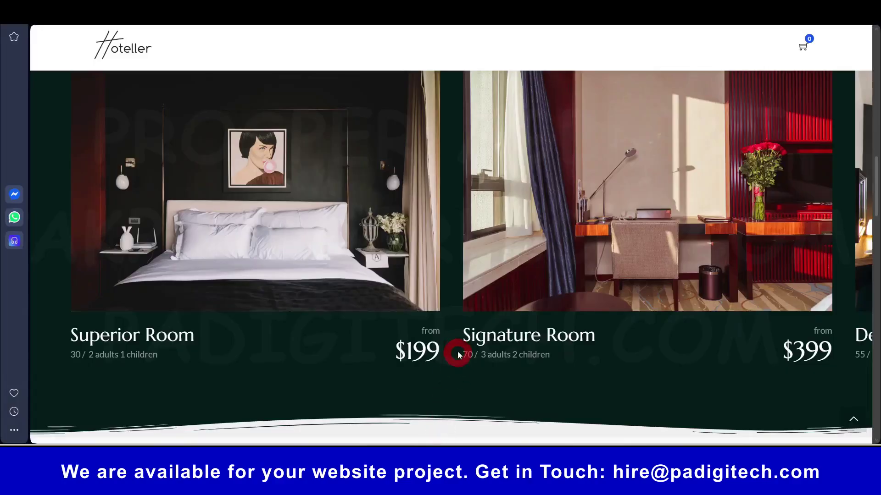
- Switch to the Hoteller homepage and look back from the room listings to the booking search form and hero banner
scroll(458, 321, "up", 10)
scroll(459, 321, "up", 5)
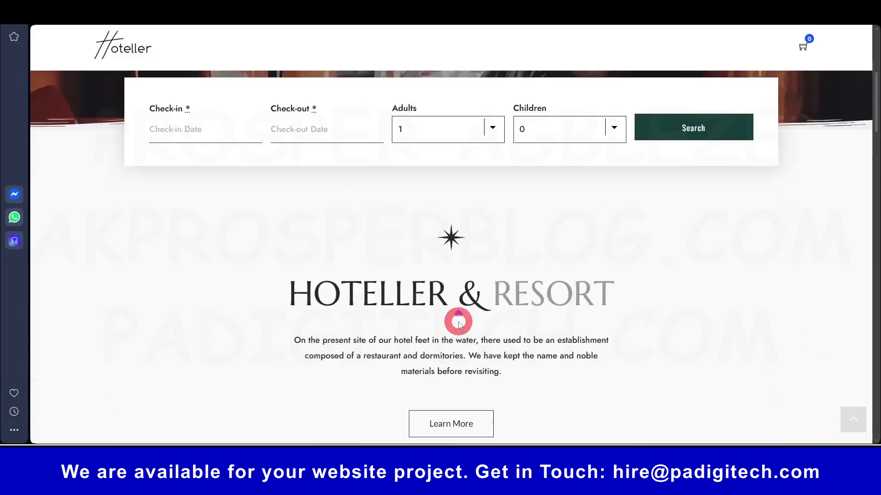
scroll(459, 323, "up", 3)
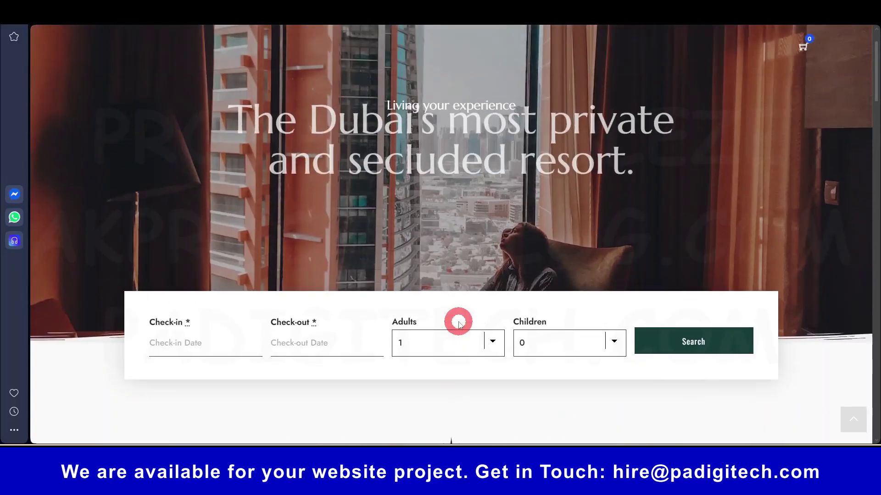
scroll(459, 324, "up", 2)
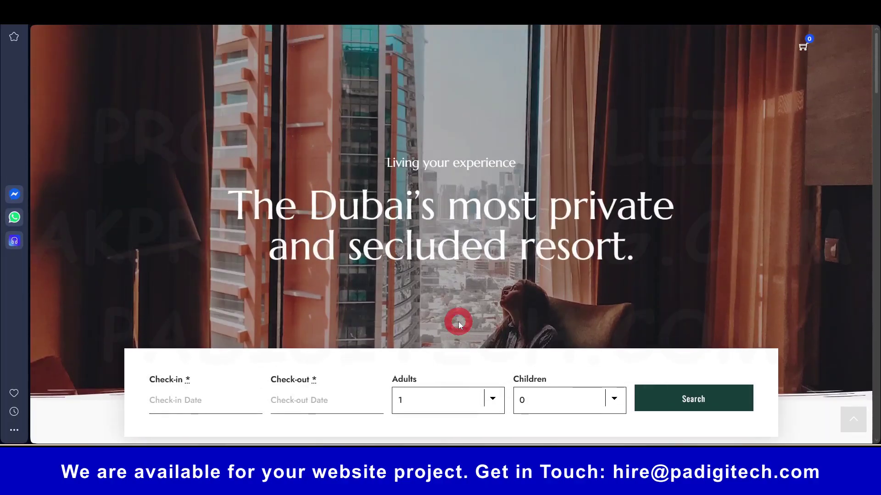
scroll(493, 321, "up", 1)
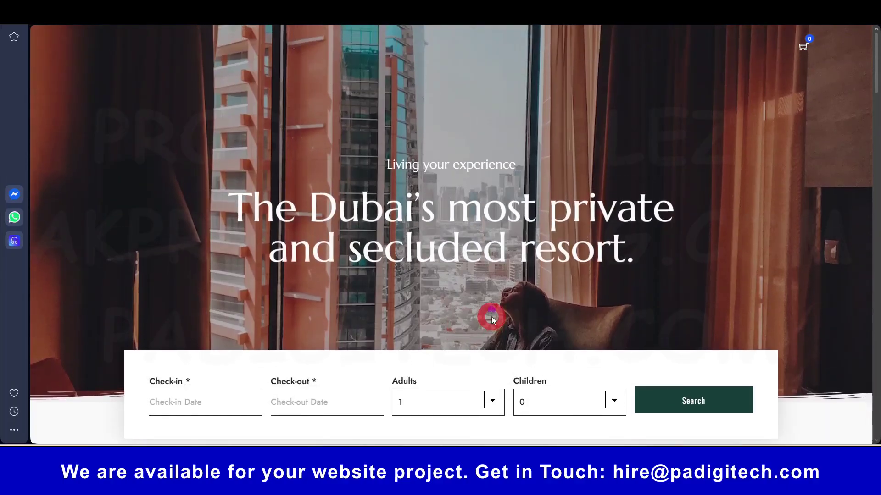